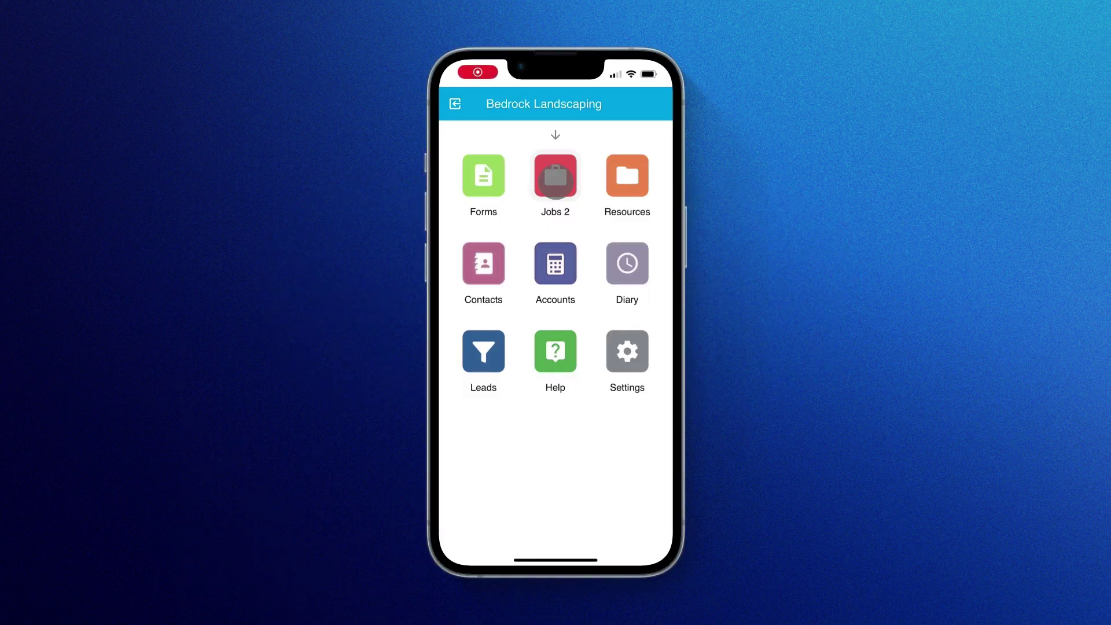
# Text the Landscaping job's invoice INV-00007 to the customer by SMS
pyautogui.click(556, 178)
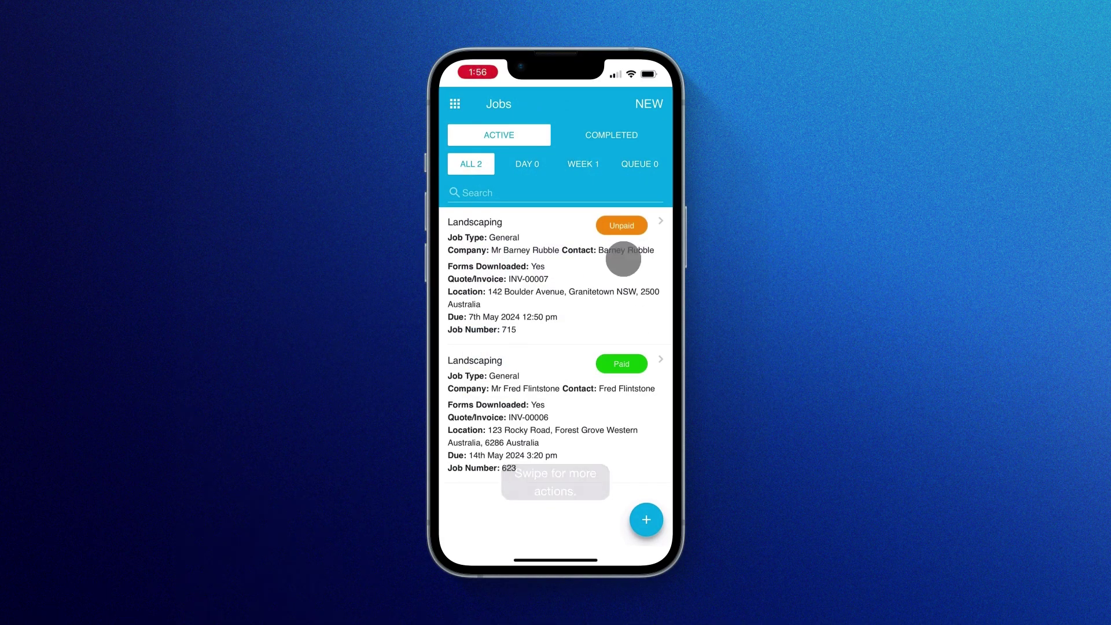
pyautogui.click(623, 259)
pyautogui.scroll(-5, 556, 347)
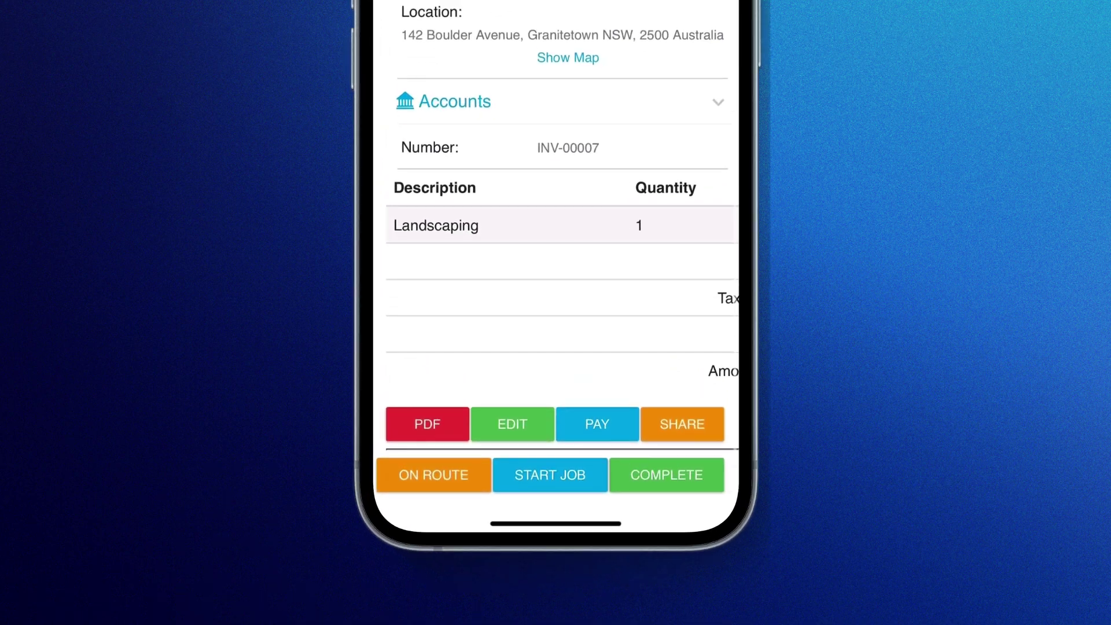
pyautogui.click(683, 424)
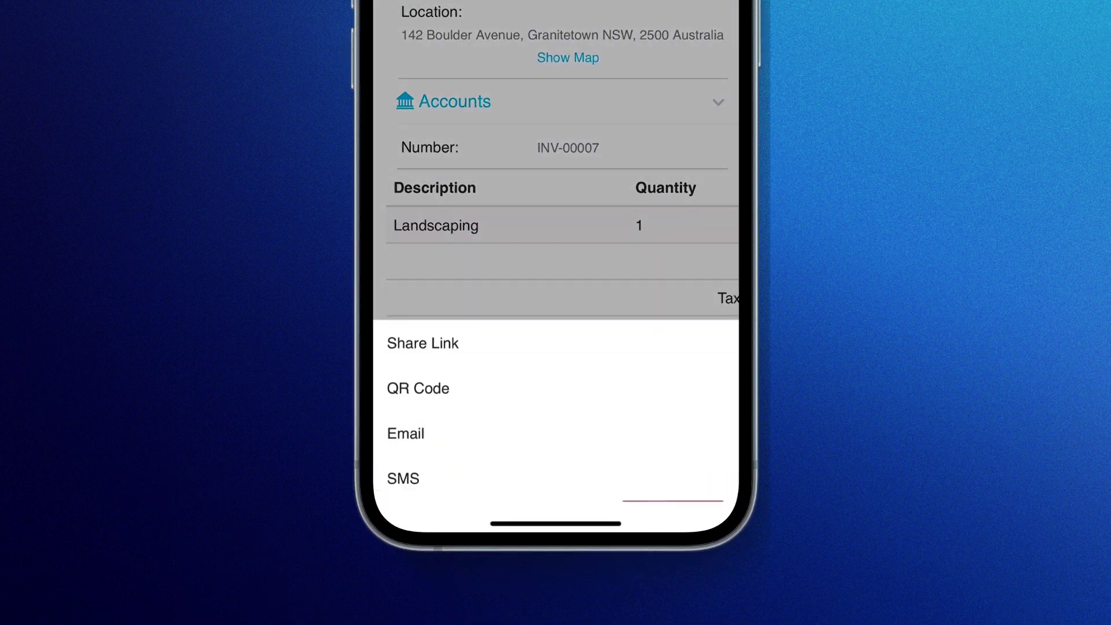
pyautogui.click(452, 448)
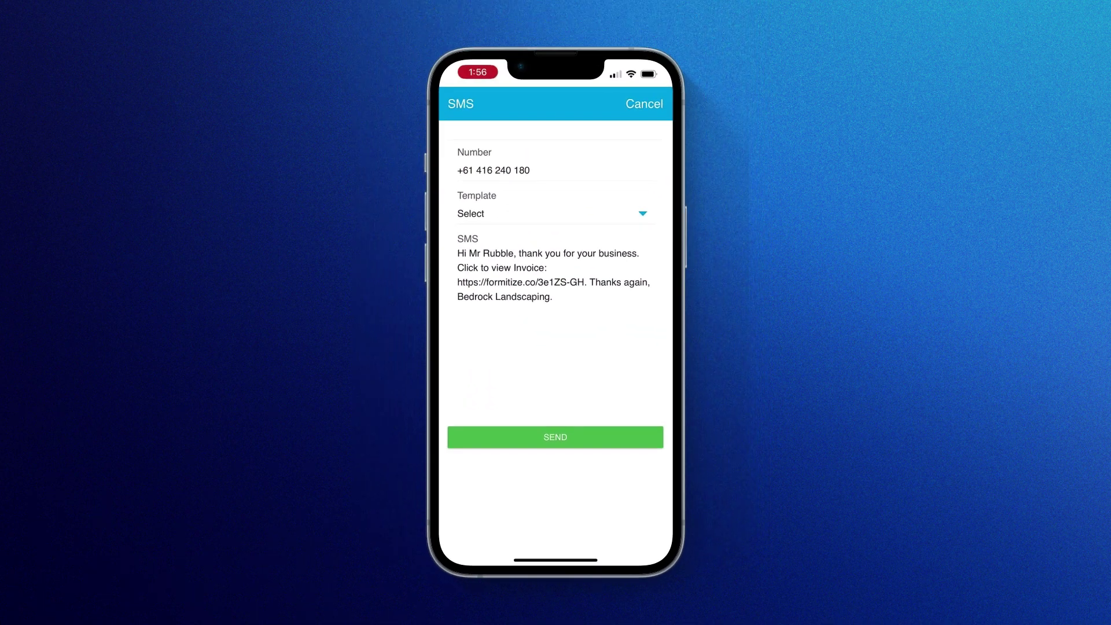
pyautogui.click(555, 406)
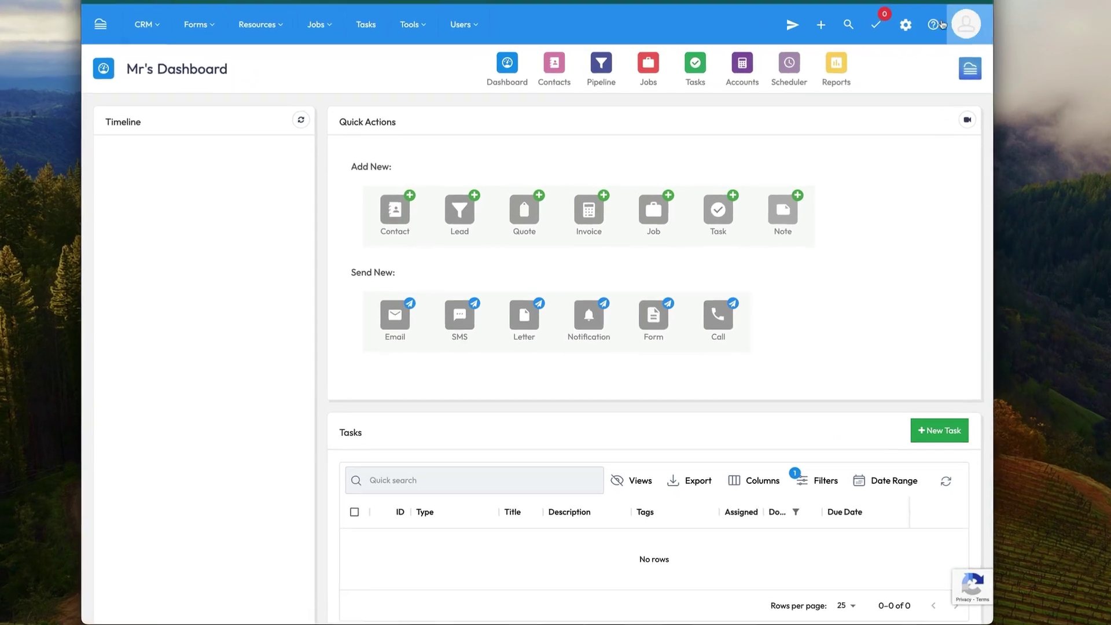
# Go to the Invoices - PayNow settings under Accounts and start the Stripe connection
pyautogui.click(906, 25)
pyautogui.click(361, 256)
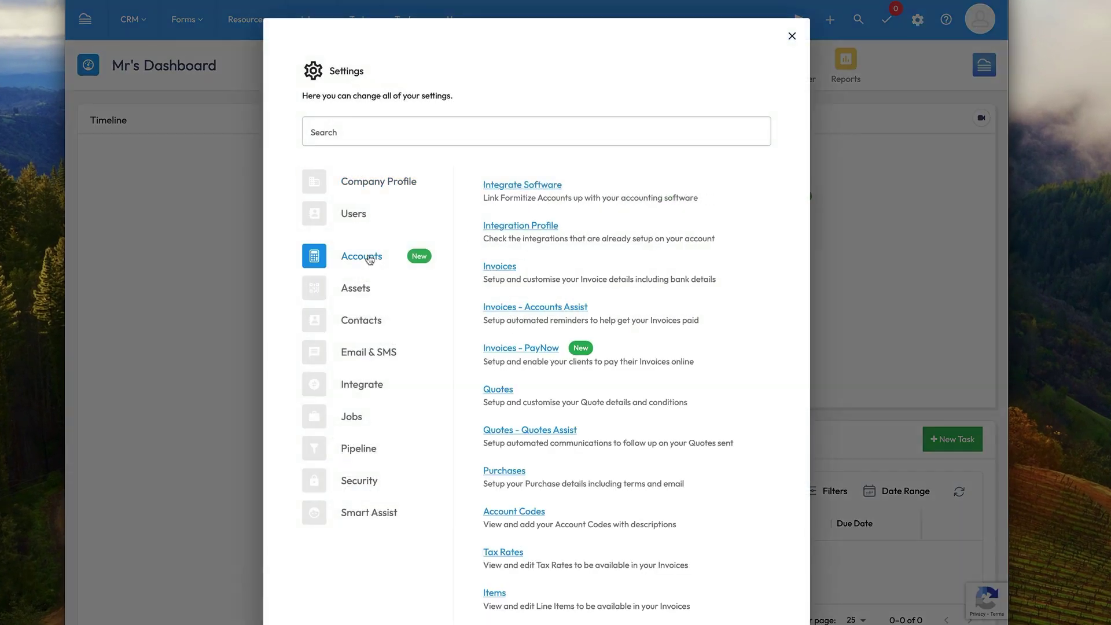
pyautogui.click(533, 350)
pyautogui.scroll(-5, 535, 351)
pyautogui.scroll(-1, 533, 351)
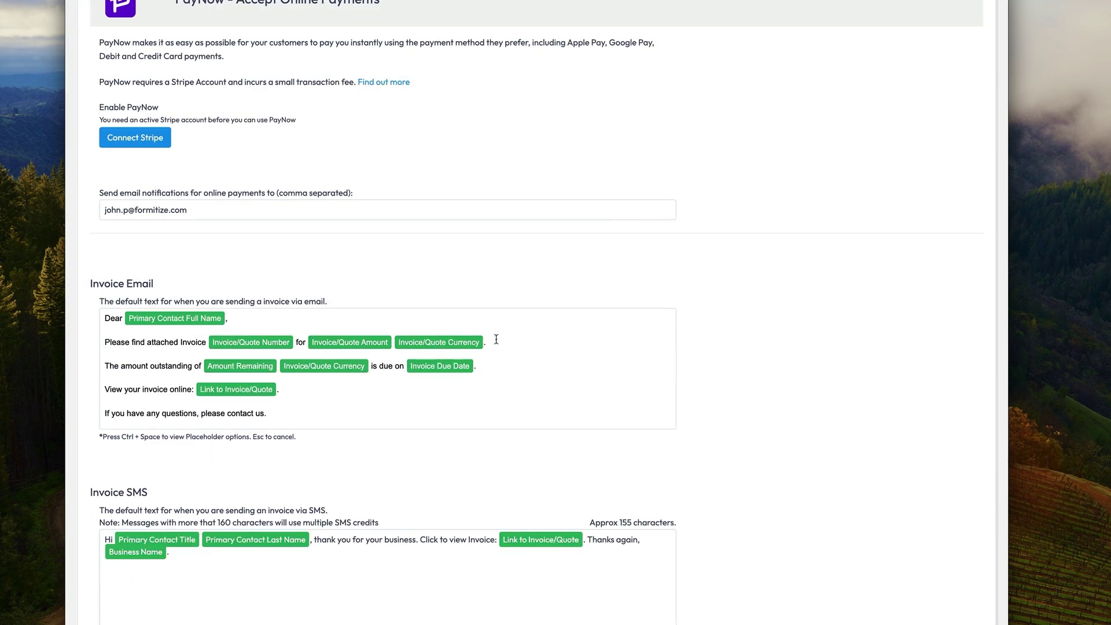
pyautogui.click(149, 139)
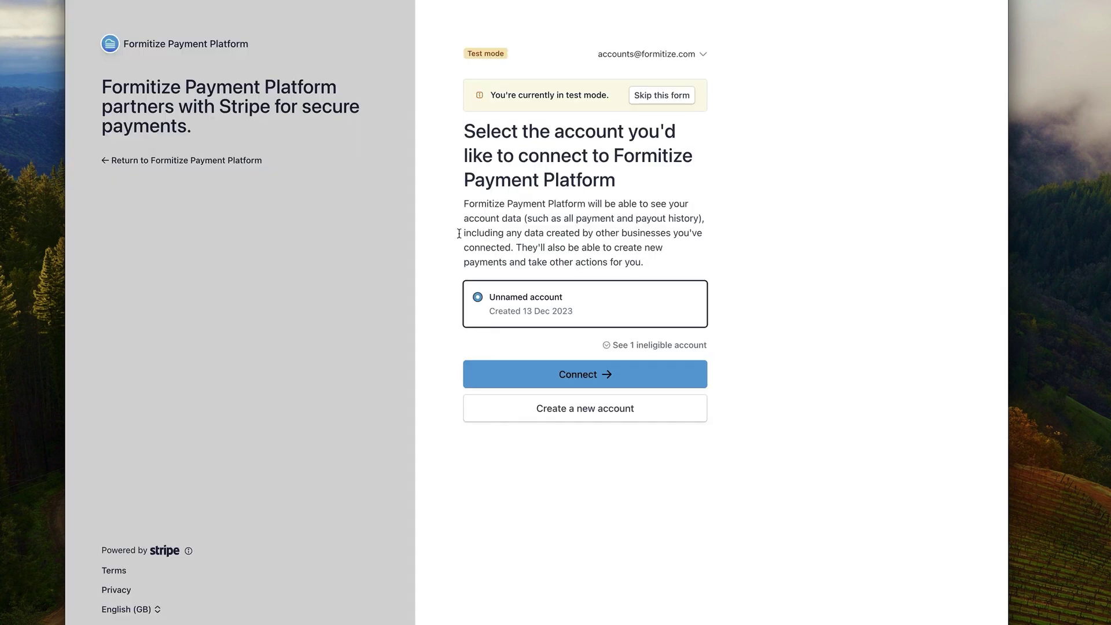
# Connect the existing Unnamed Stripe test account to Formitize
pyautogui.click(613, 375)
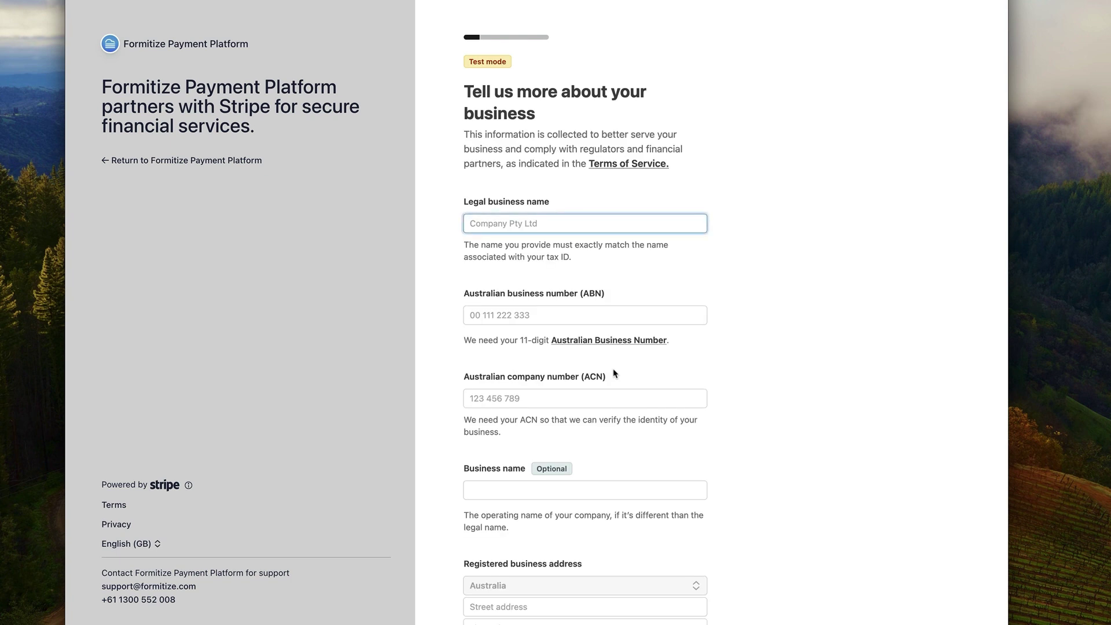
pyautogui.scroll(-2, 640, 375)
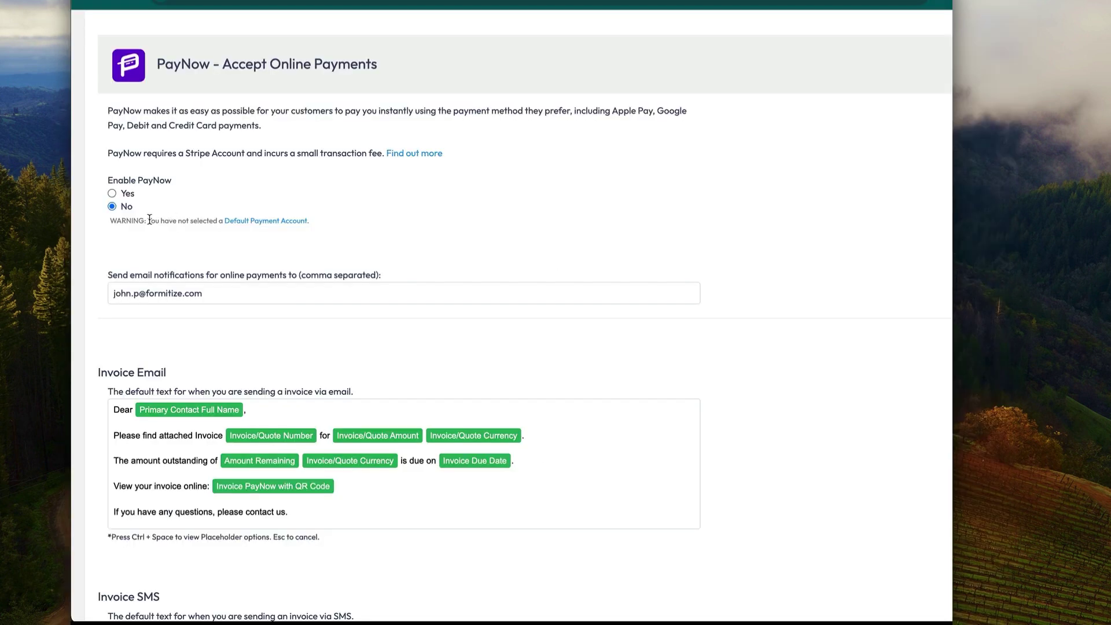
# Set Enable PayNow to Yes and make Business Bank Account the default payment account
pyautogui.click(111, 194)
pyautogui.scroll(-1, 155, 252)
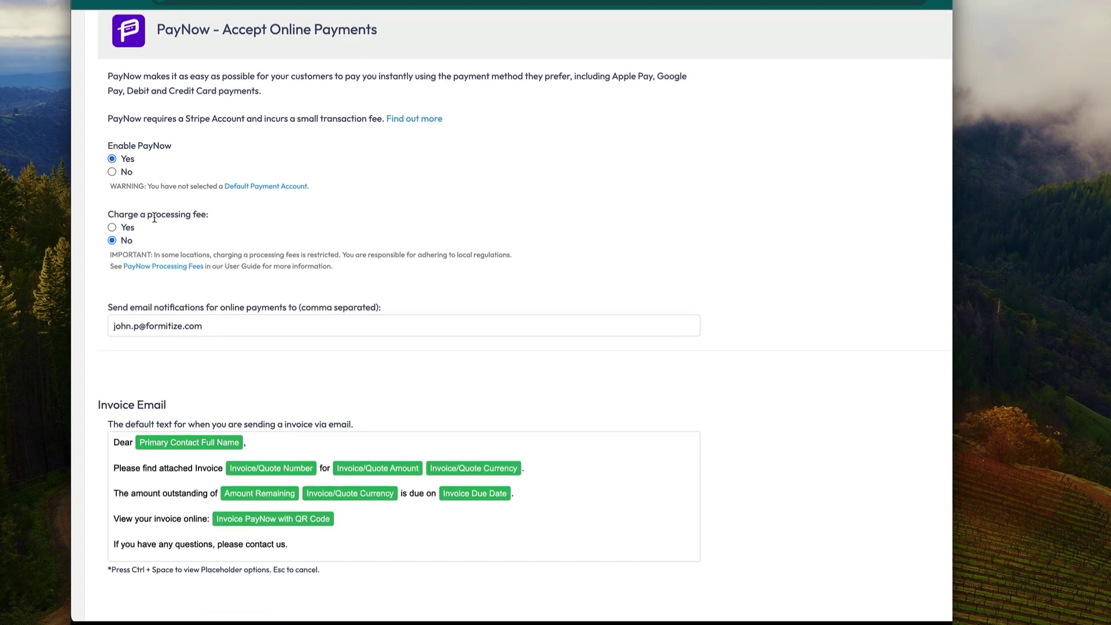
pyautogui.scroll(-1, 155, 217)
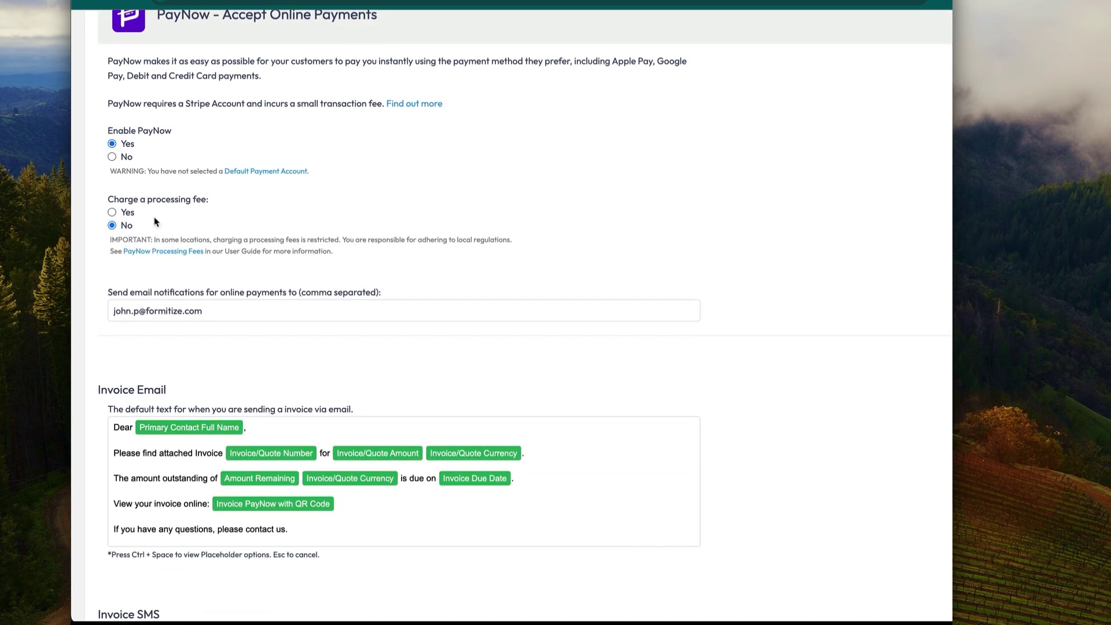
pyautogui.click(251, 173)
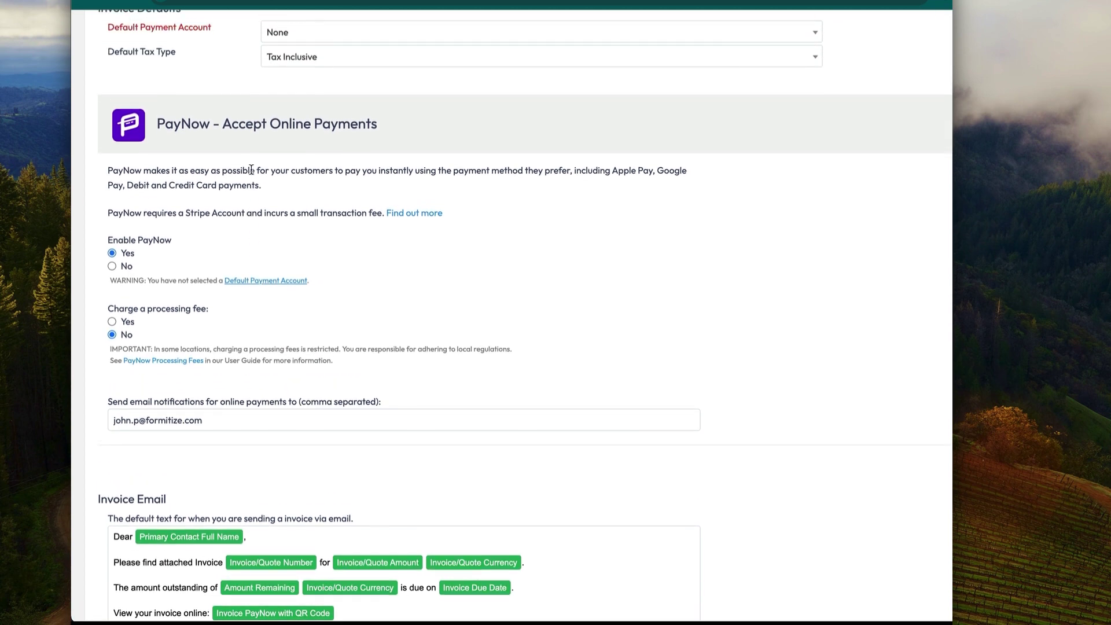
pyautogui.click(320, 42)
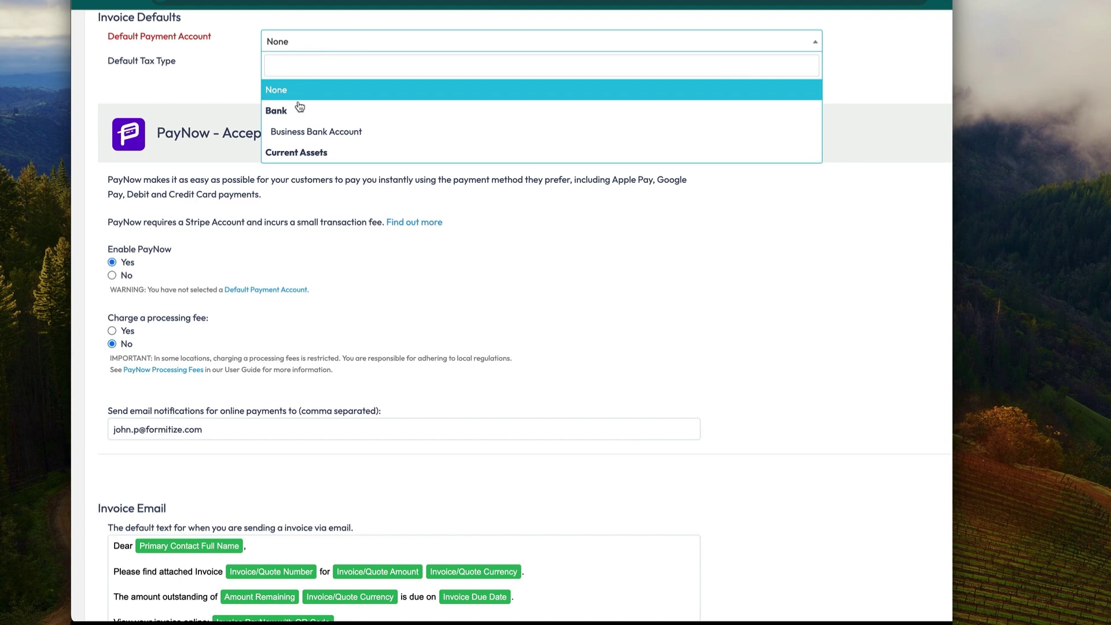
pyautogui.click(293, 131)
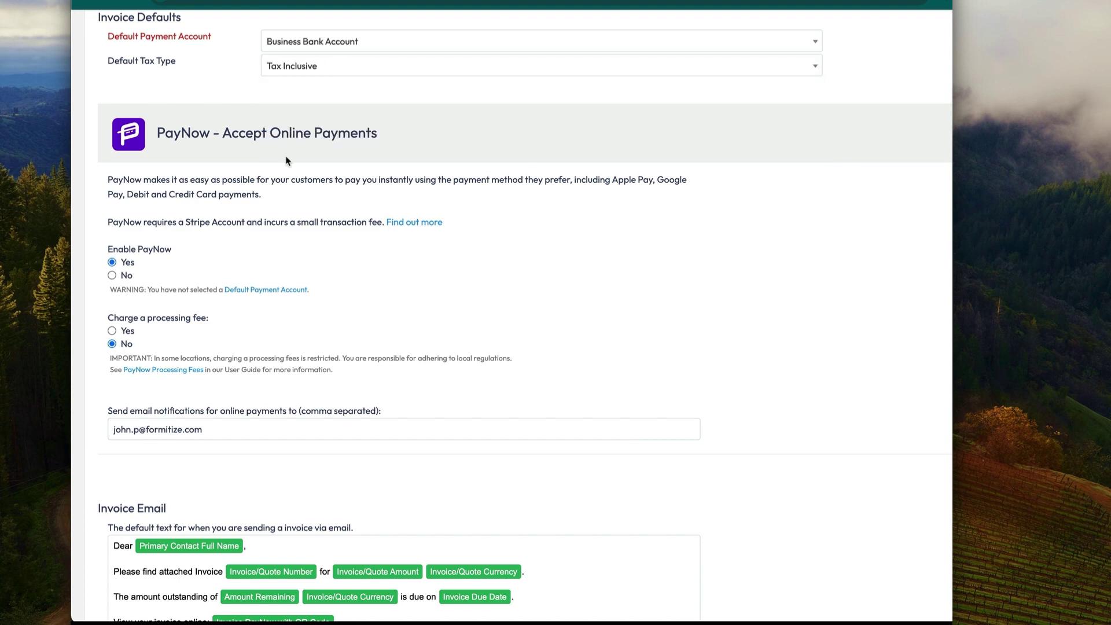
pyautogui.scroll(-2, 288, 160)
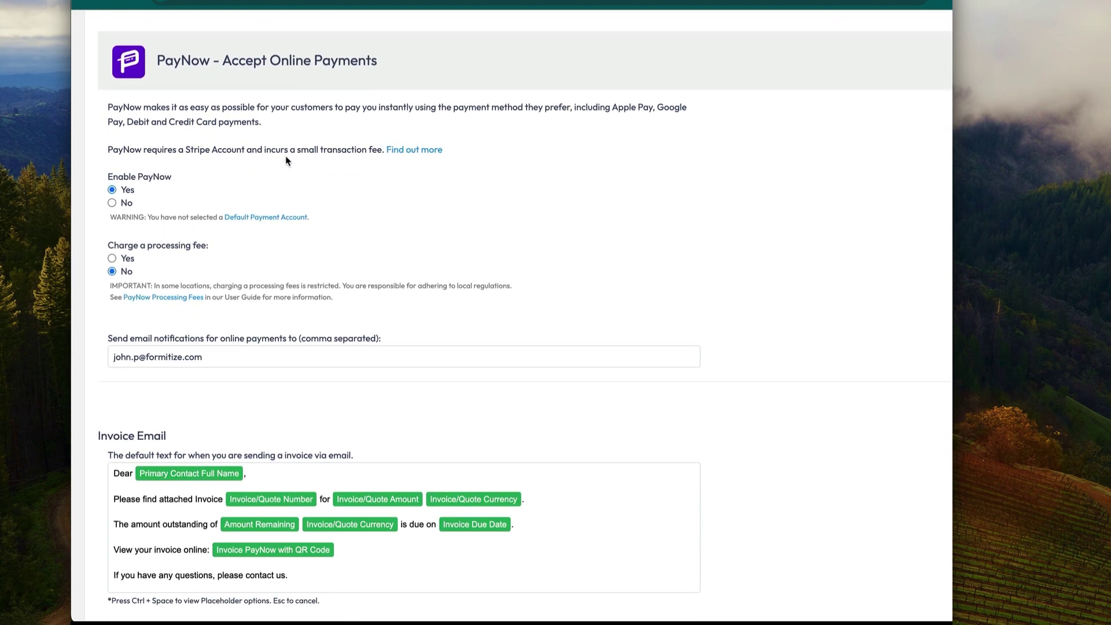
# Turn on the 1.7% processing fee, posted to 200 - Sales with GST on Income
pyautogui.click(112, 259)
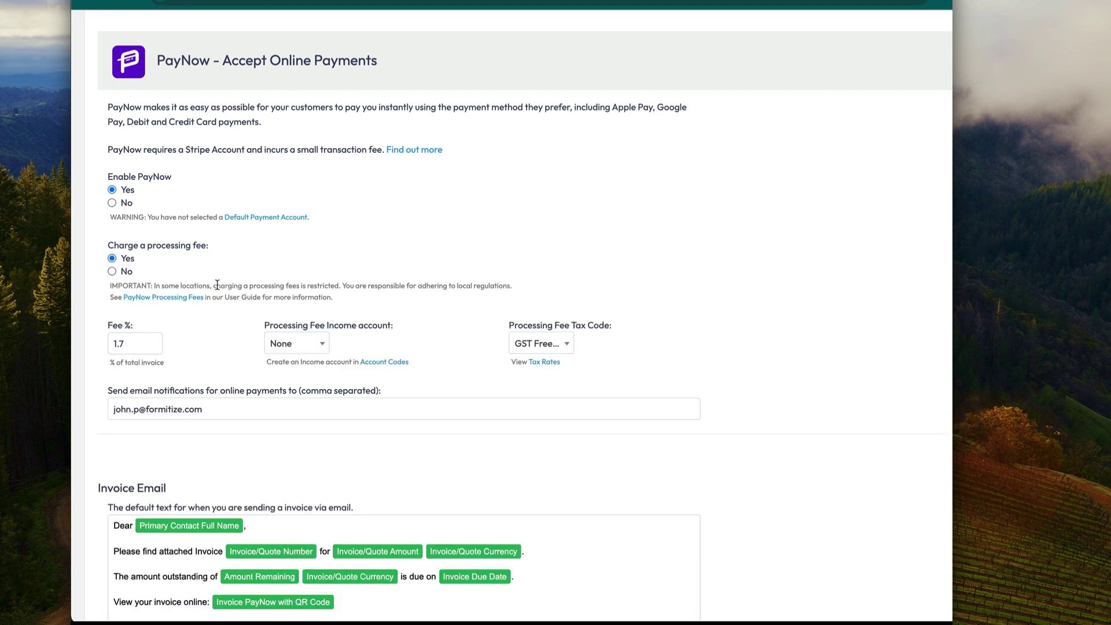
pyautogui.moveTo(217, 285); pyautogui.dragTo(517, 288)
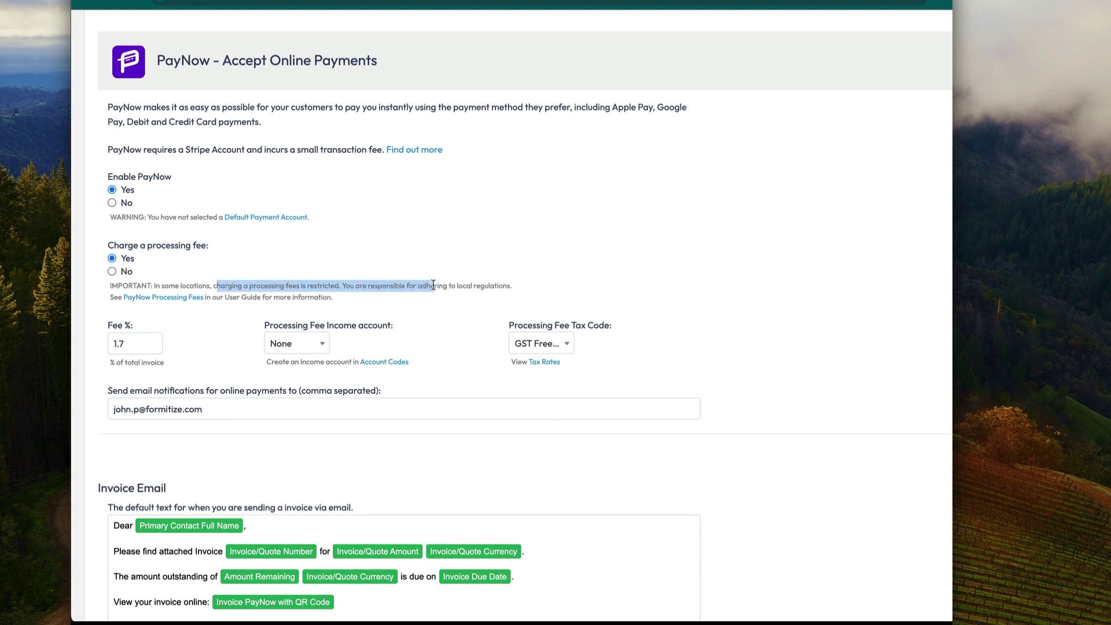
pyautogui.click(520, 293)
pyautogui.scroll(-1, 336, 316)
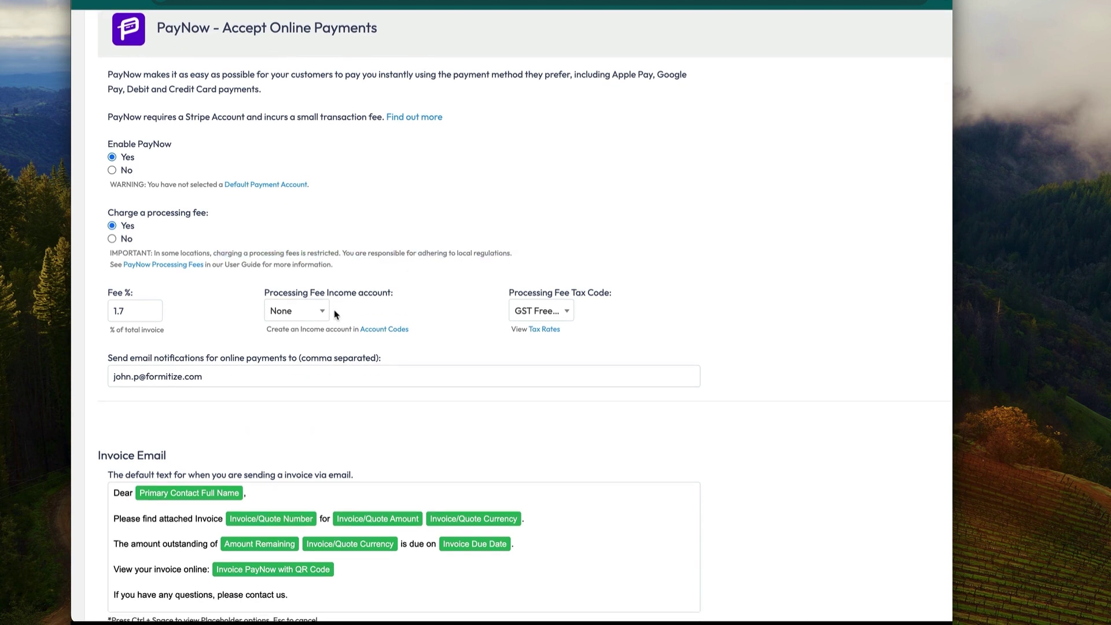
pyautogui.moveTo(134, 343)
pyautogui.click(322, 312)
pyautogui.click(297, 400)
pyautogui.click(565, 311)
pyautogui.click(530, 360)
pyautogui.scroll(3, 588, 316)
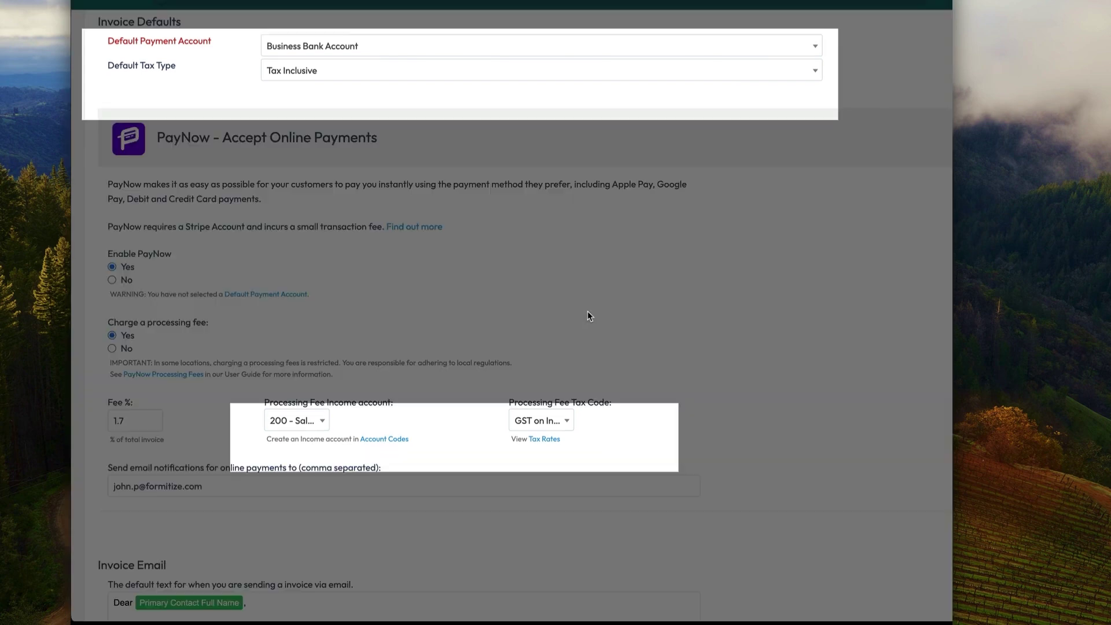
pyautogui.scroll(-4, 588, 316)
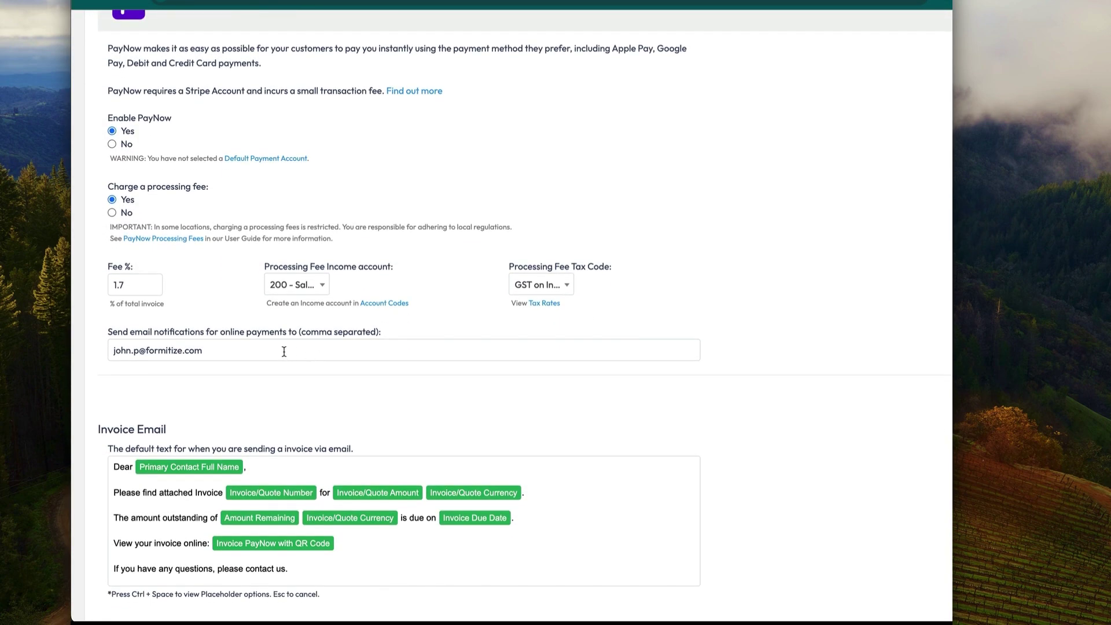
# Replace the name in the PayNow notification email with the accounts mailbox name
pyautogui.click(286, 351)
pyautogui.doubleClick(131, 351)
pyautogui.write('accounts')
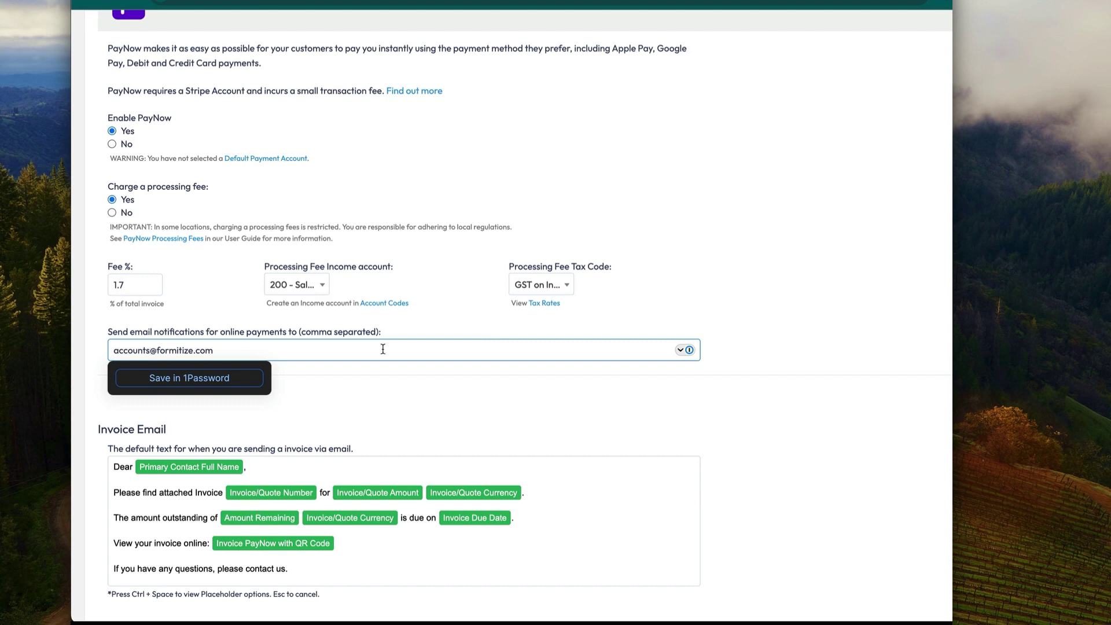
pyautogui.click(385, 387)
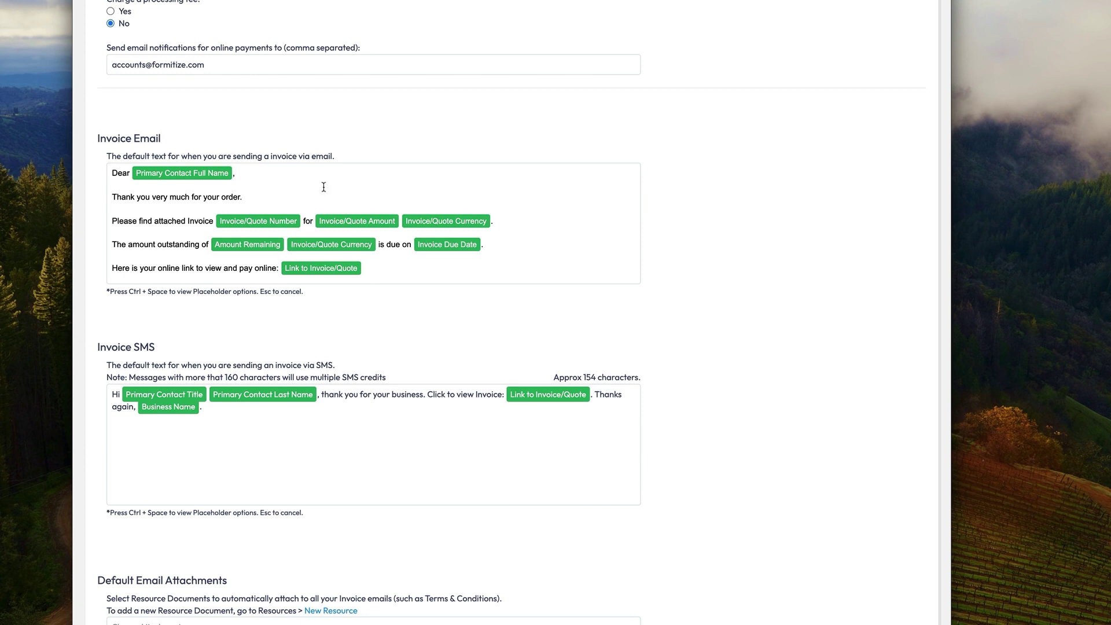
pyautogui.scroll(-2, 317, 187)
# Swap the invoice email's old PayNow chip for the Invoice PayNow with QR Code placeholder
pyautogui.click(363, 244)
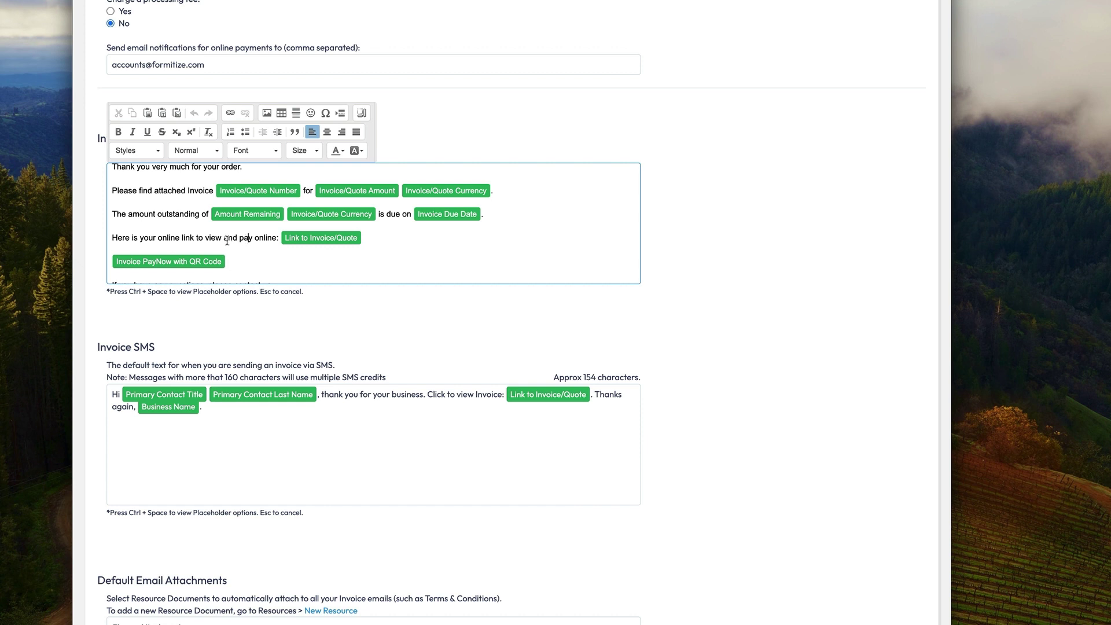
pyautogui.moveTo(193, 239); pyautogui.dragTo(277, 236)
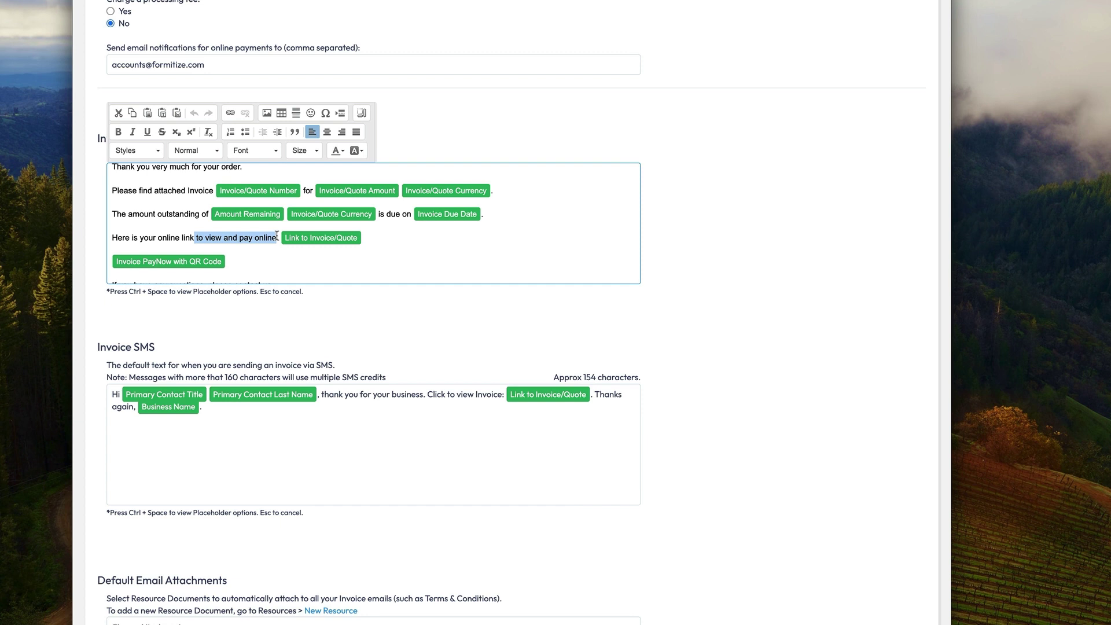
pyautogui.click(273, 258)
pyautogui.press('BackSpace')
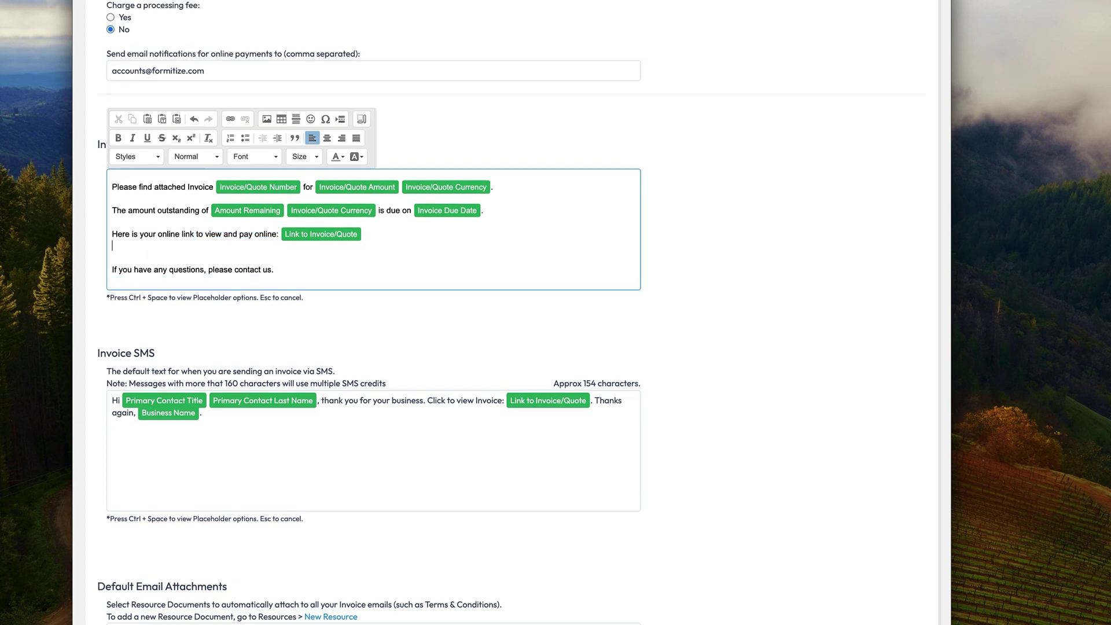
pyautogui.hotkey('ctrl', 'space')
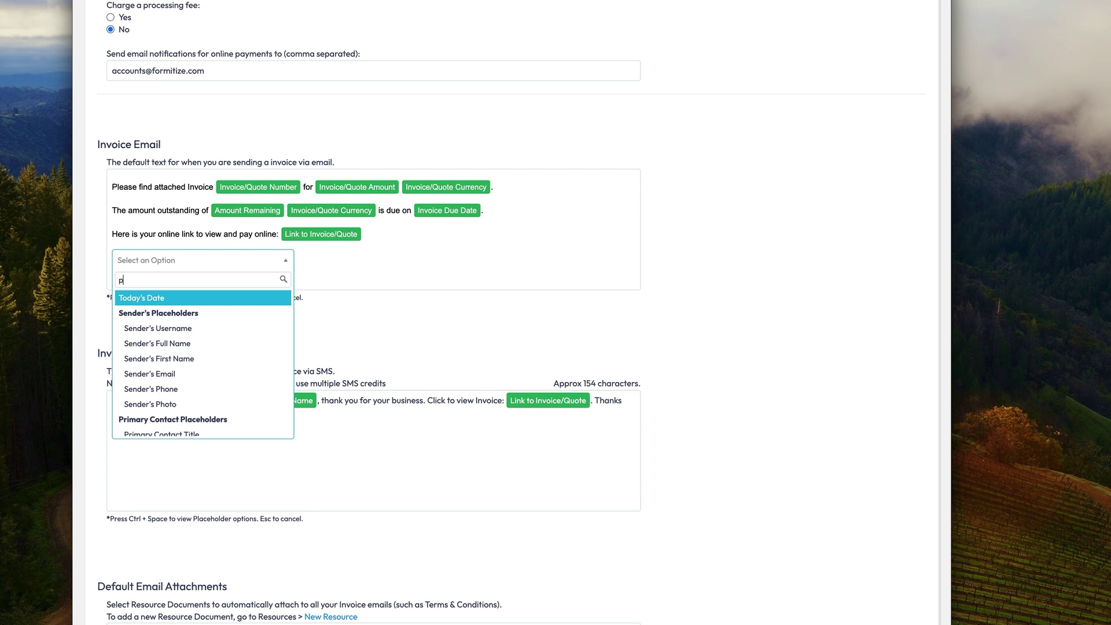
pyautogui.write('aynow')
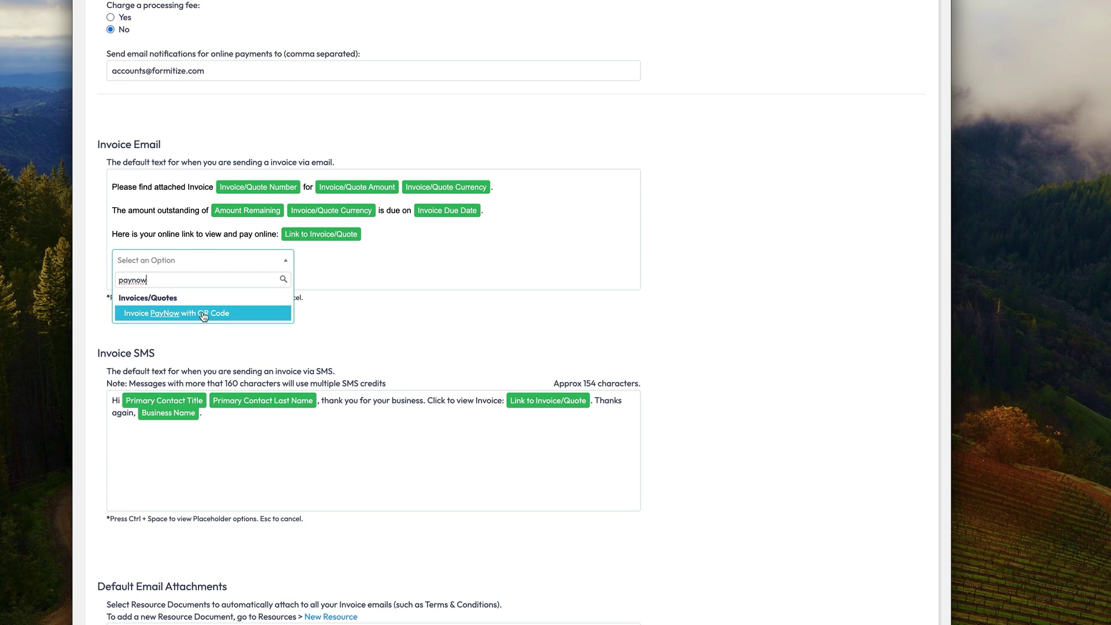
pyautogui.click(204, 313)
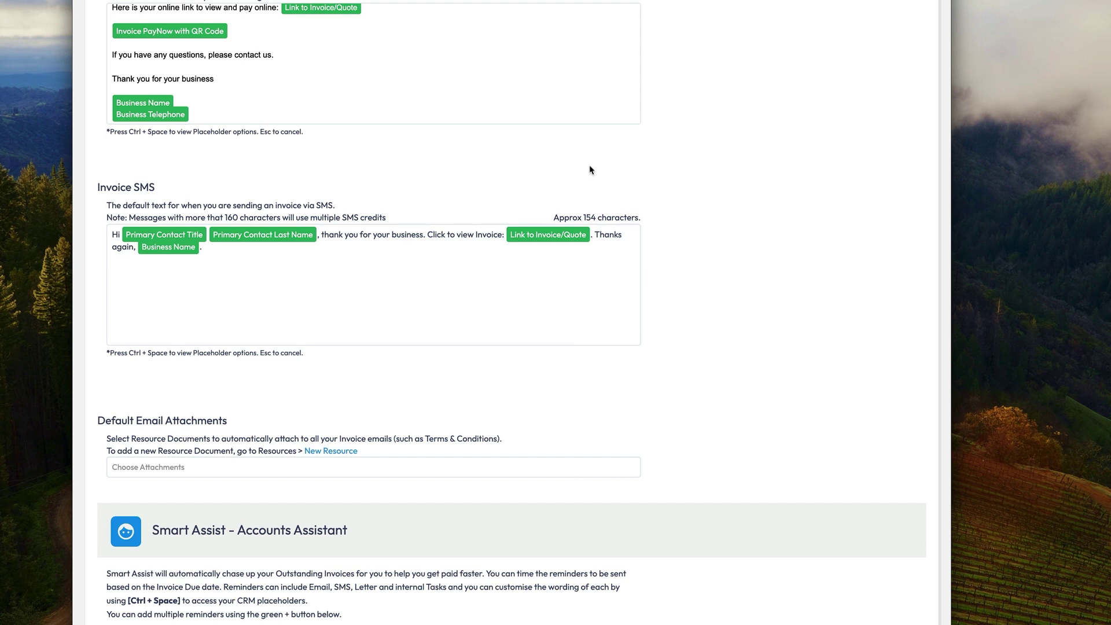
pyautogui.click(365, 247)
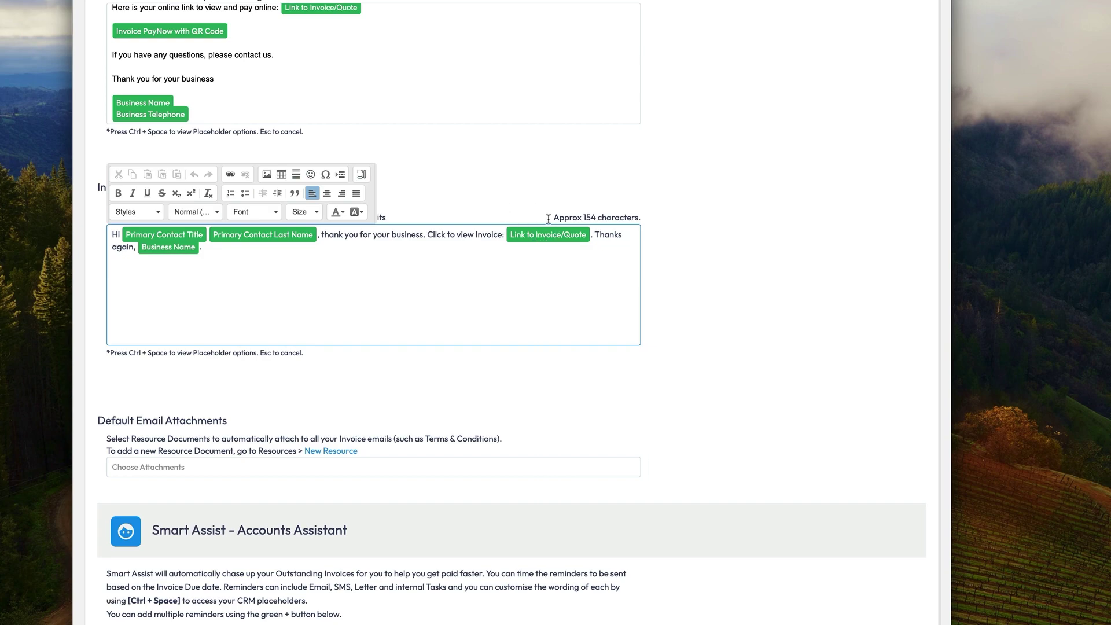
pyautogui.click(524, 198)
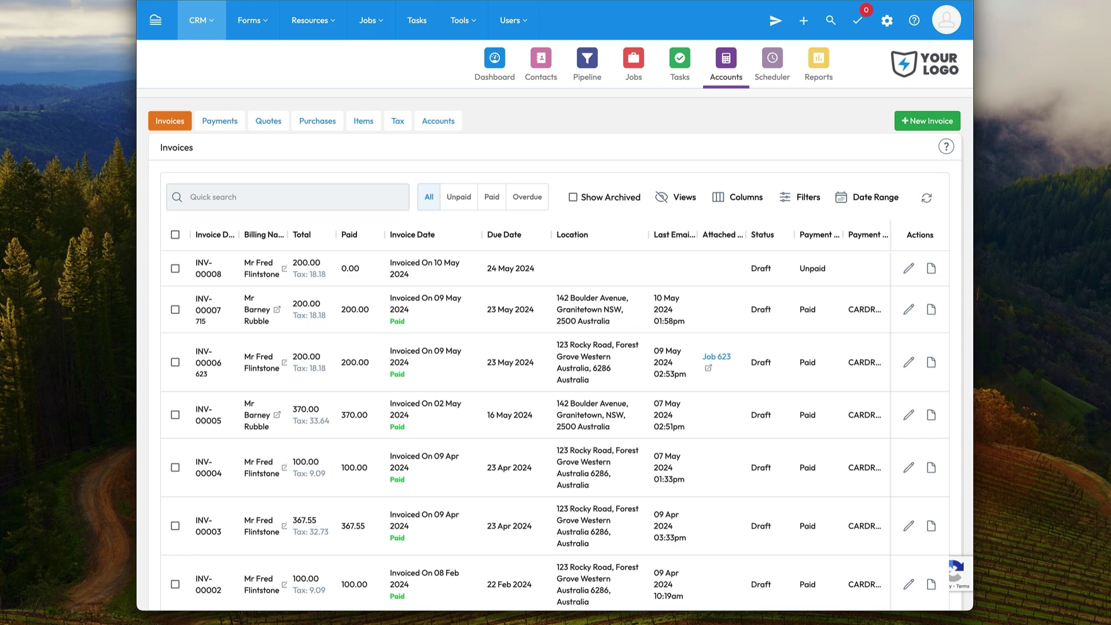
# Email invoice INV-00008 from its PDF preview, with the PayNow QR code included
pyautogui.click(931, 268)
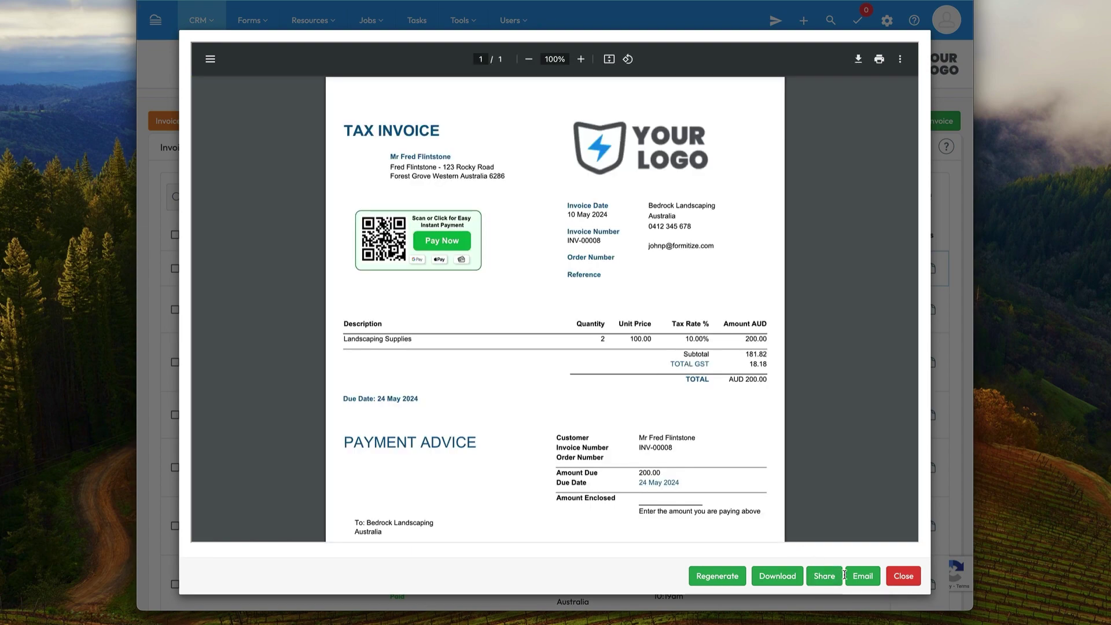
pyautogui.click(863, 577)
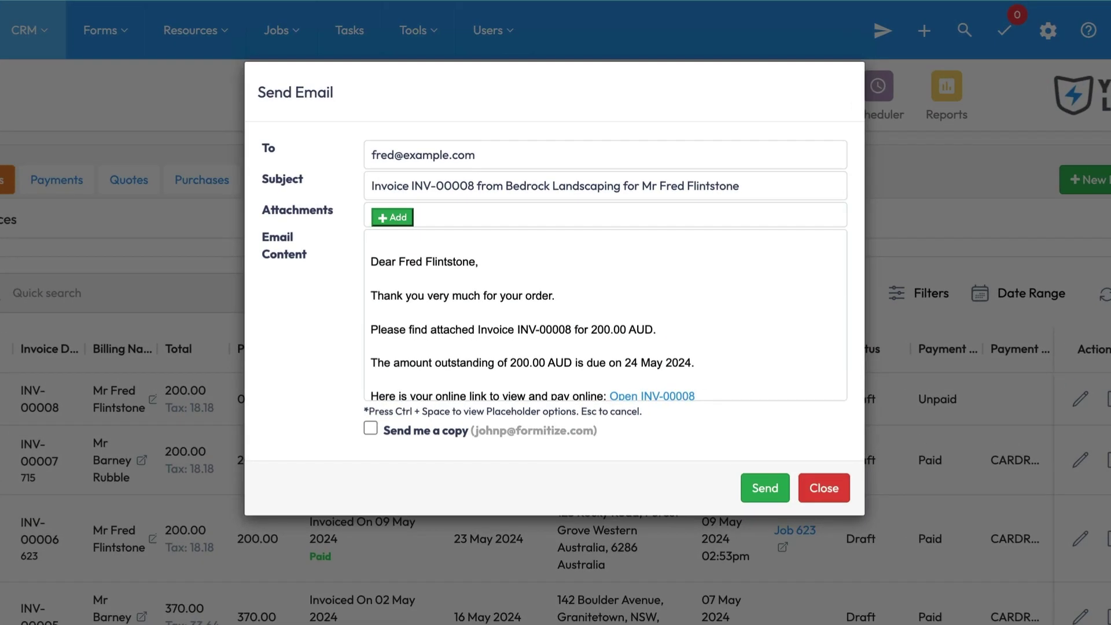
pyautogui.scroll(-3, 740, 354)
pyautogui.scroll(-2, 740, 354)
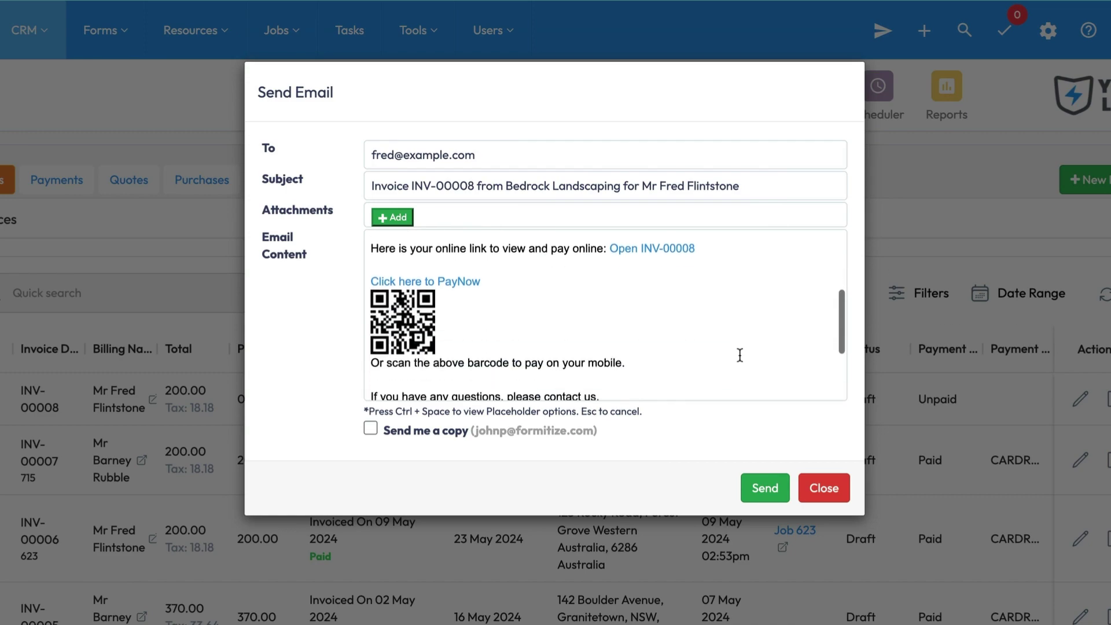
pyautogui.click(764, 488)
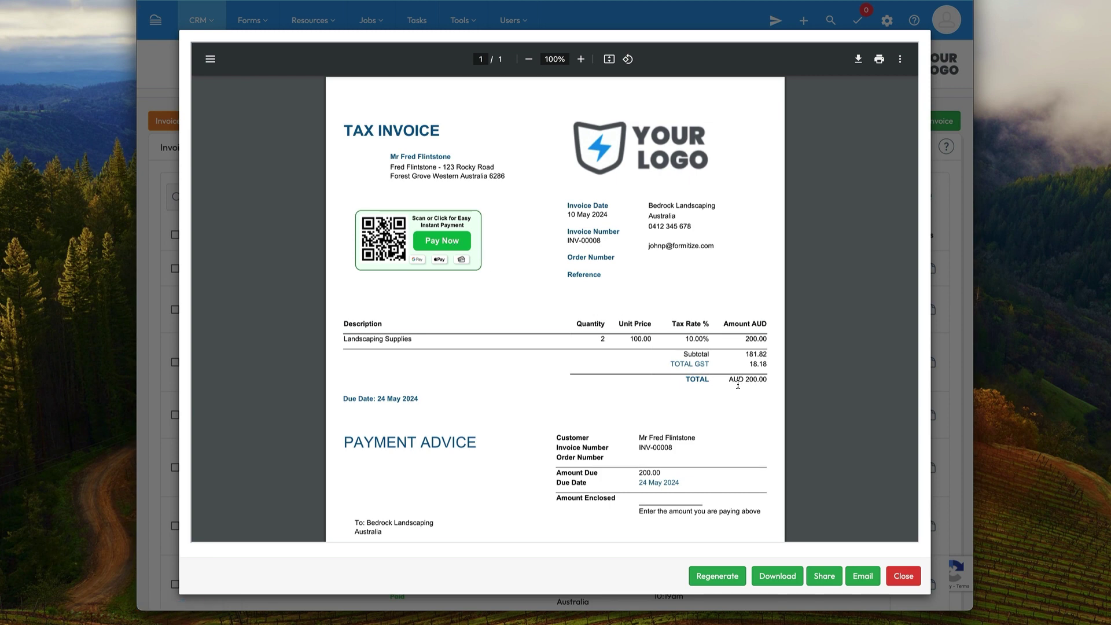
# Copy the private share link for invoice INV-00008
pyautogui.click(824, 575)
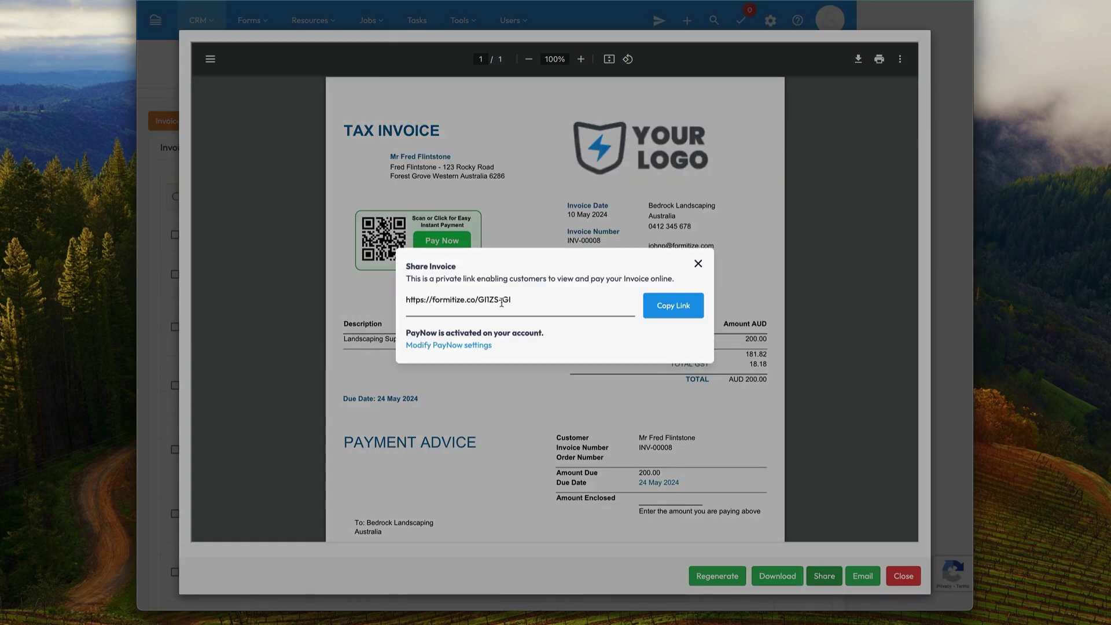
pyautogui.click(672, 305)
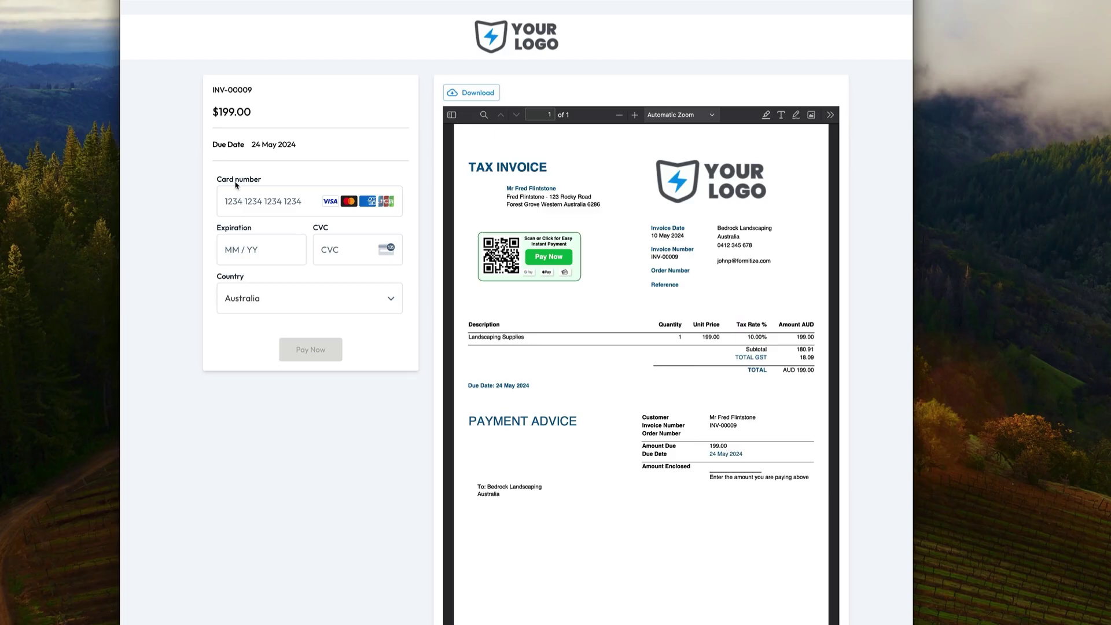
pyautogui.write('4242 ')
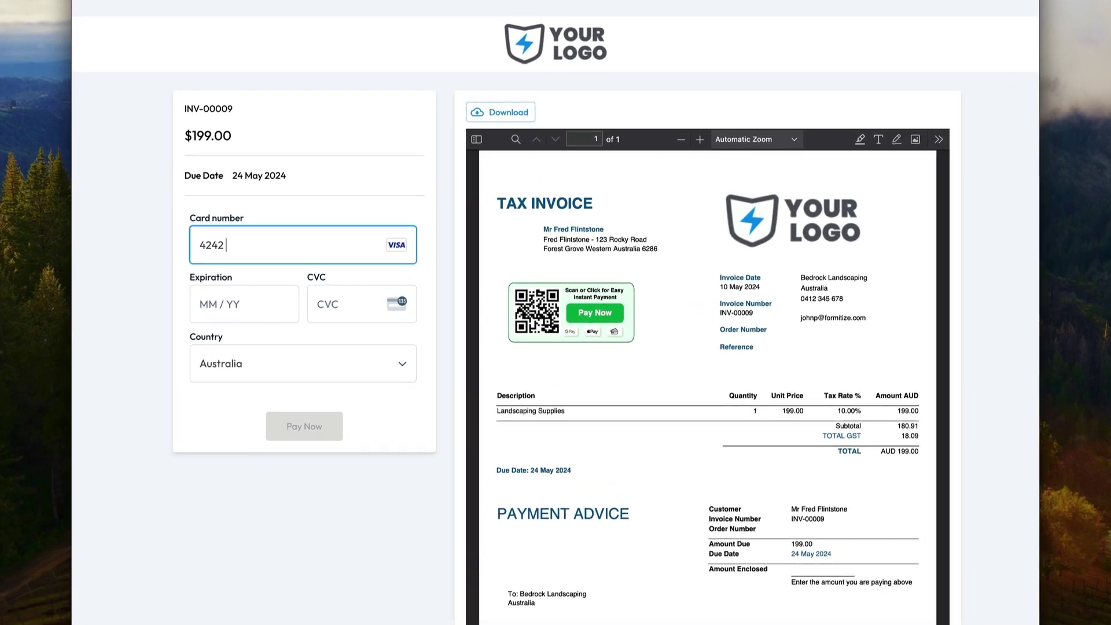
pyautogui.write('4242 4242 4242')
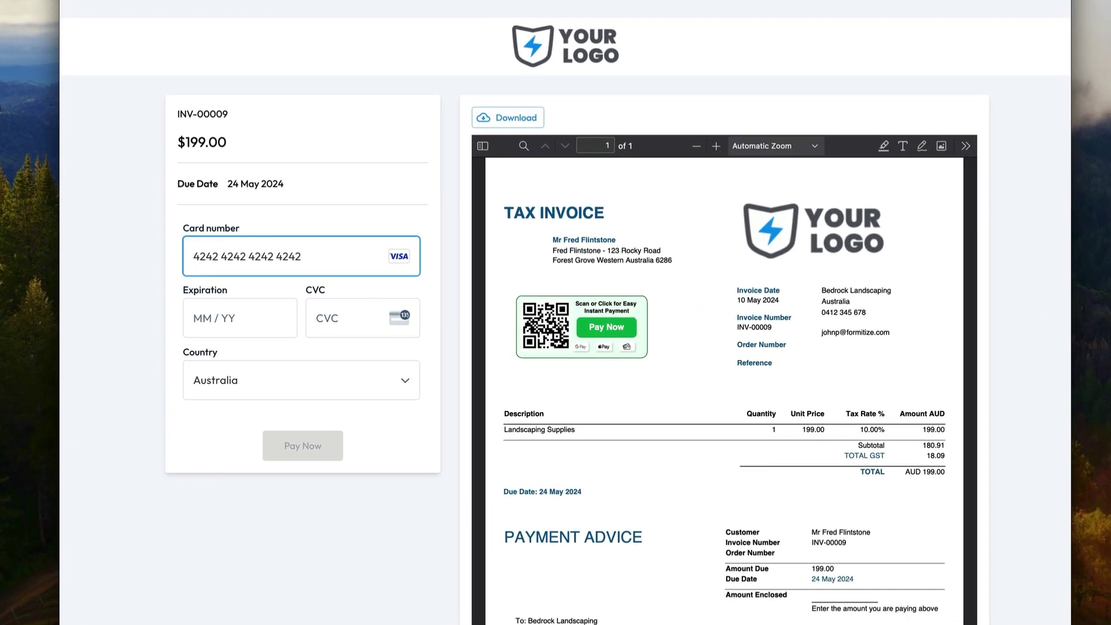
# Enter the card details and pay INV-00009's $199.00 online
pyautogui.press('Tab')
pyautogui.write('1224')
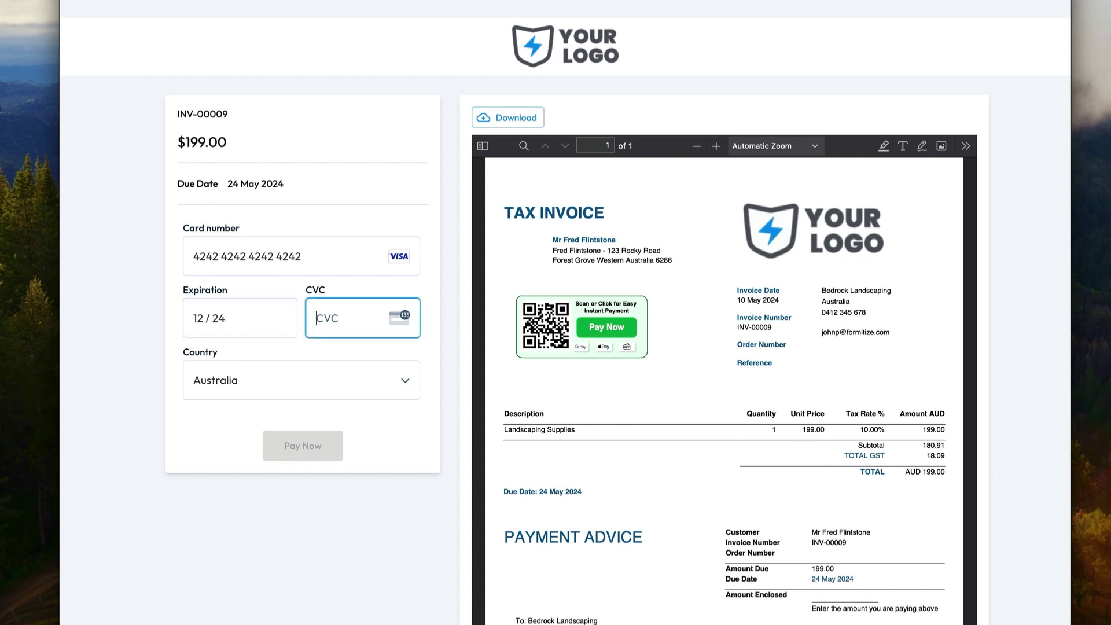
pyautogui.write('213')
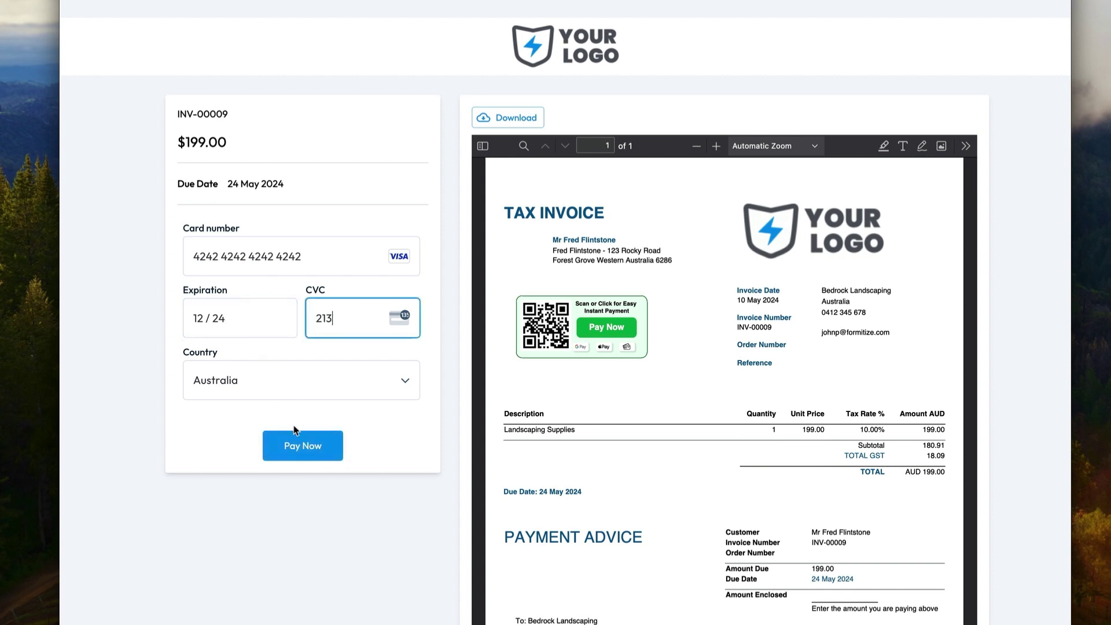
pyautogui.click(312, 448)
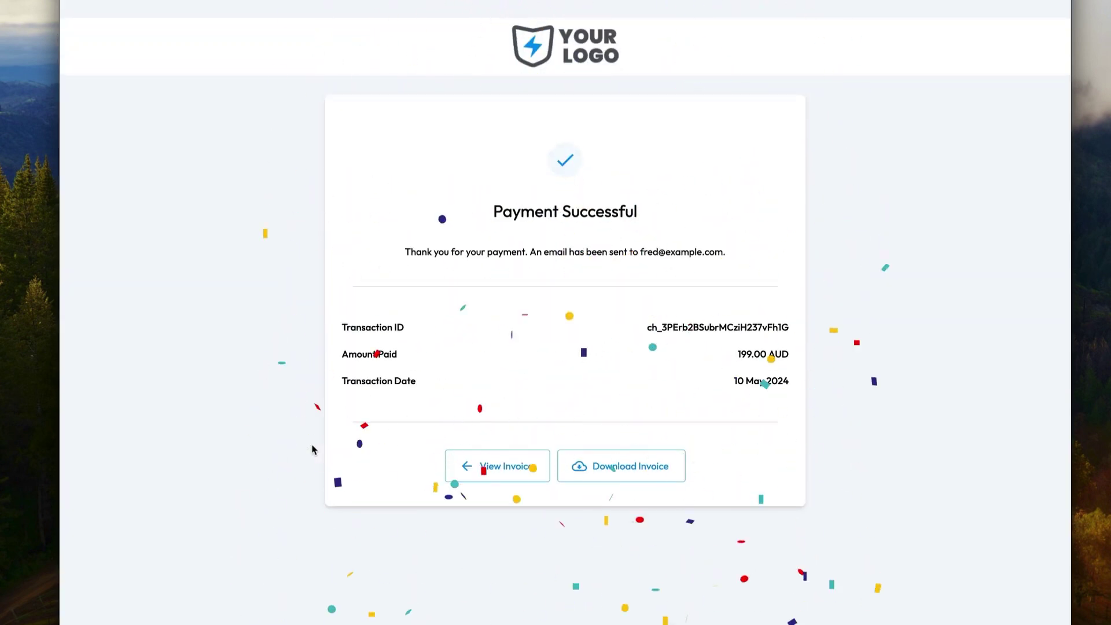
pyautogui.click(502, 469)
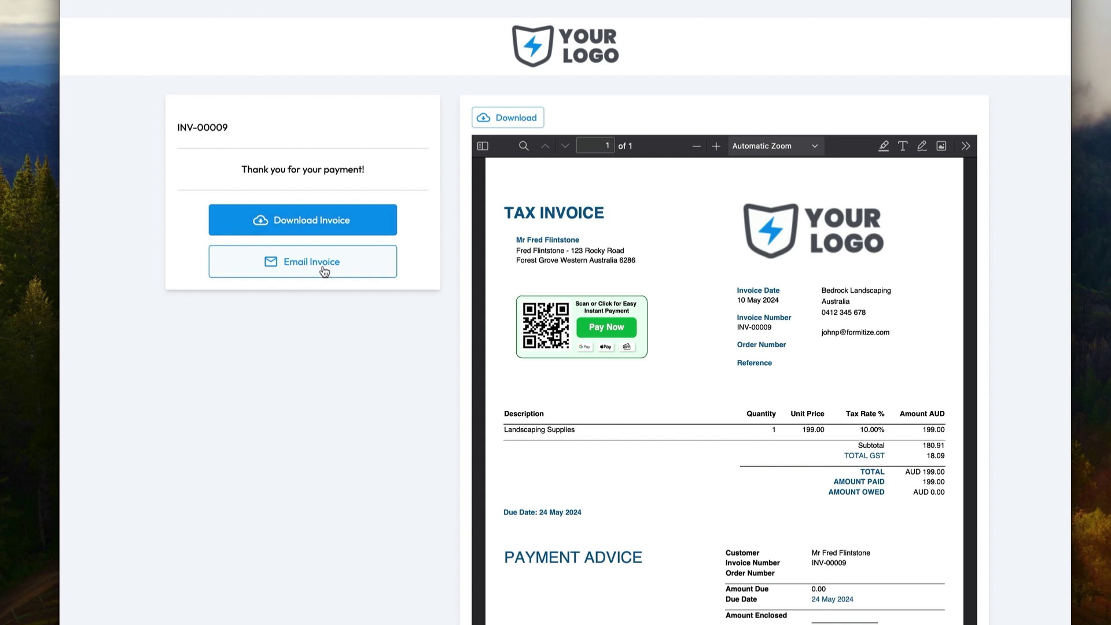
pyautogui.click(326, 264)
pyautogui.click(269, 301)
pyautogui.write('barney')
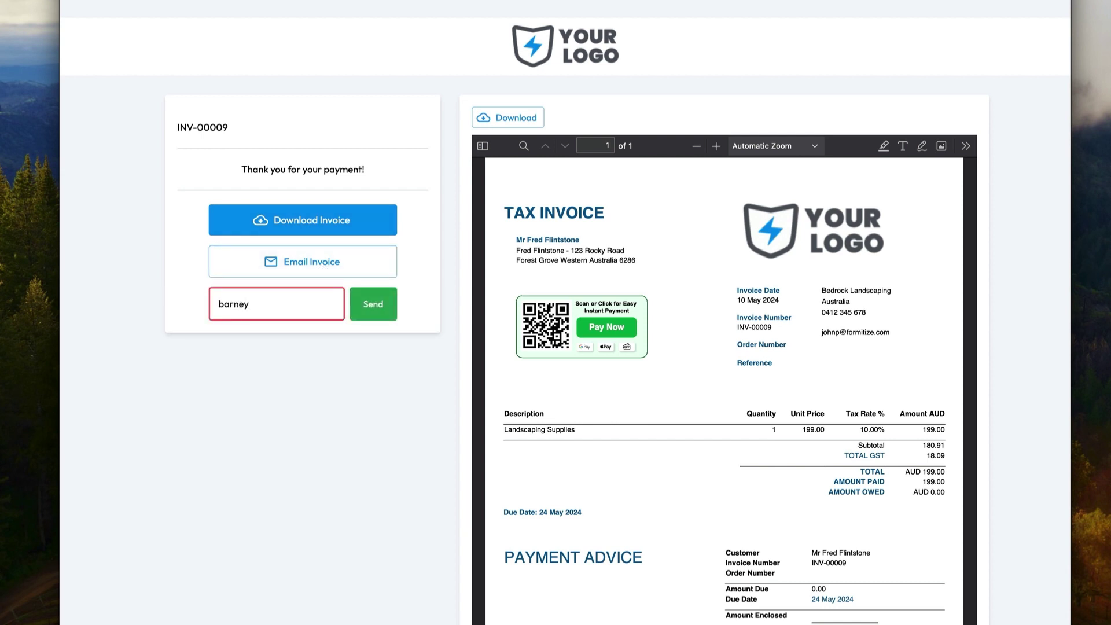
pyautogui.write('@example.com')
pyautogui.click(374, 304)
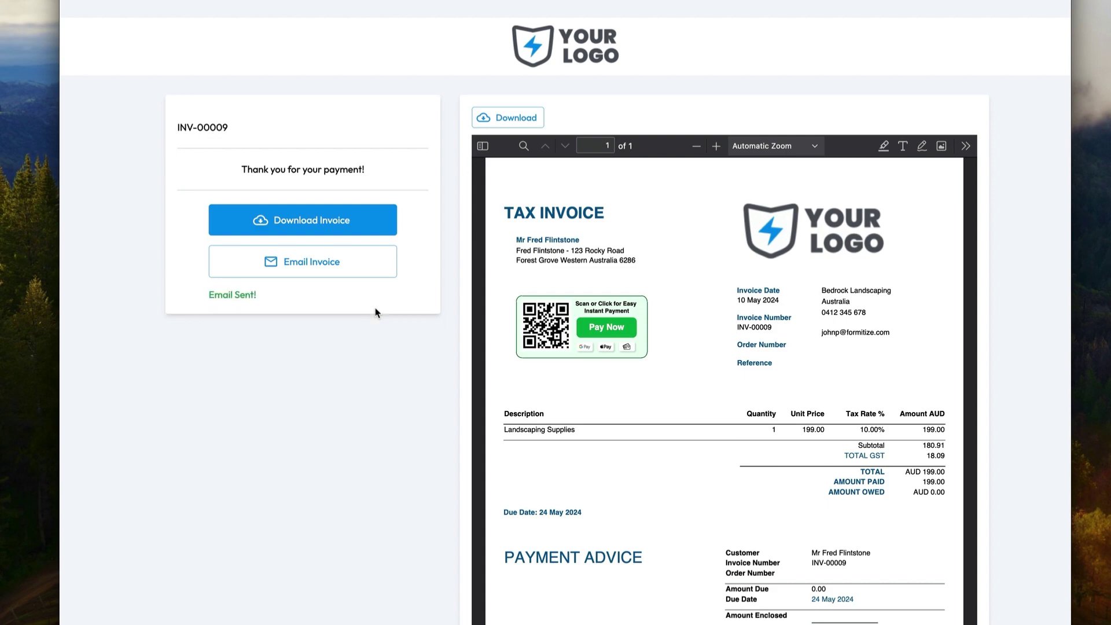